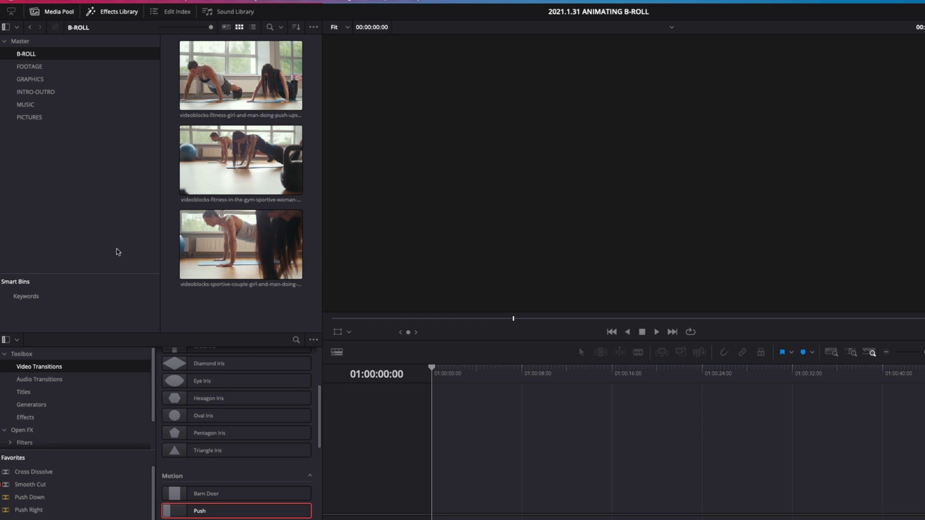
- Drop the three B-ROLL fitness clips at the start of V1 and park the playhead at clip one's new end
left_click(257, 223)
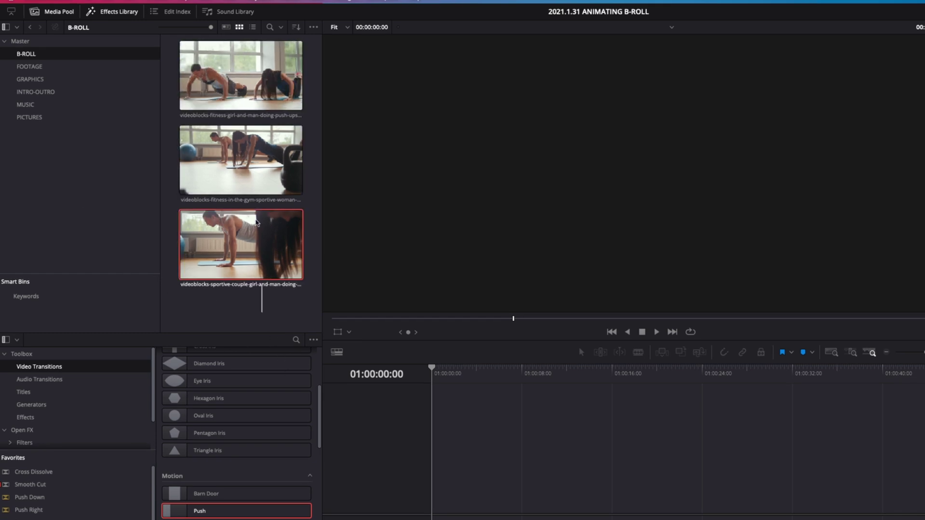
left_click_drag(257, 222, 508, 504)
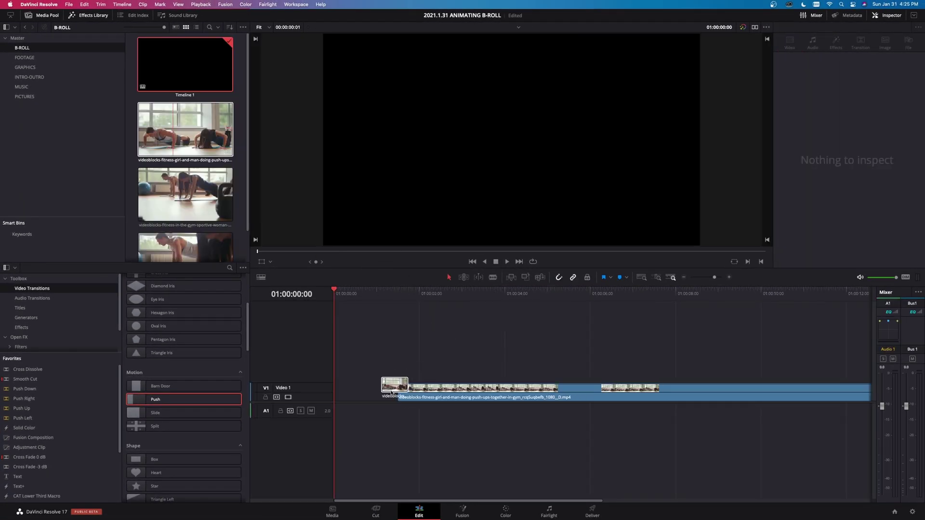
left_click_drag(391, 393, 345, 393)
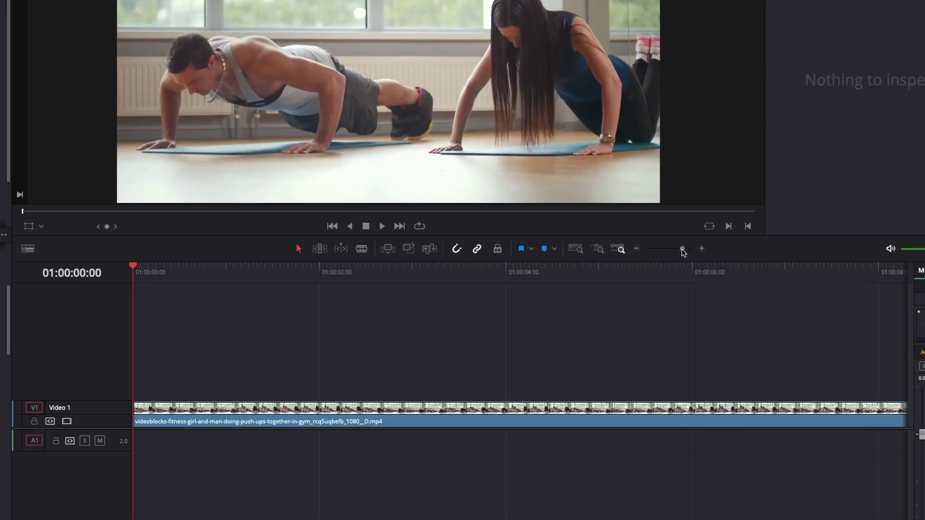
left_click_drag(682, 249, 672, 252)
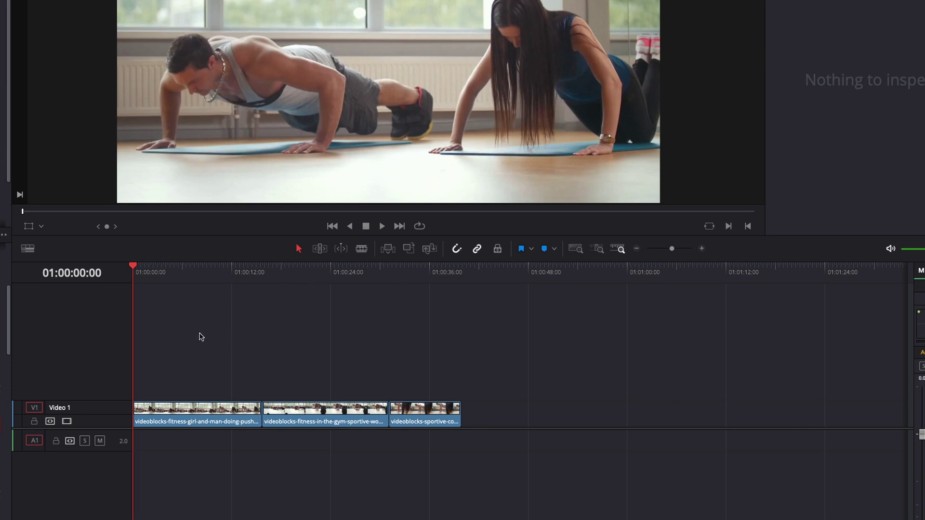
left_click_drag(161, 269, 165, 270)
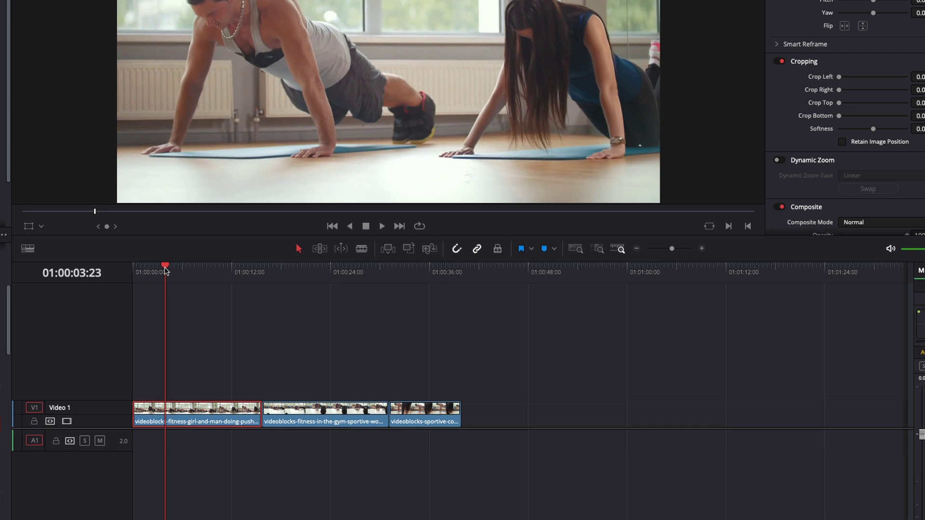
- Ripple-trim each of the three clips' ends to the playhead so the sequence runs about ten seconds
key("ctrl+shift+bracketright")
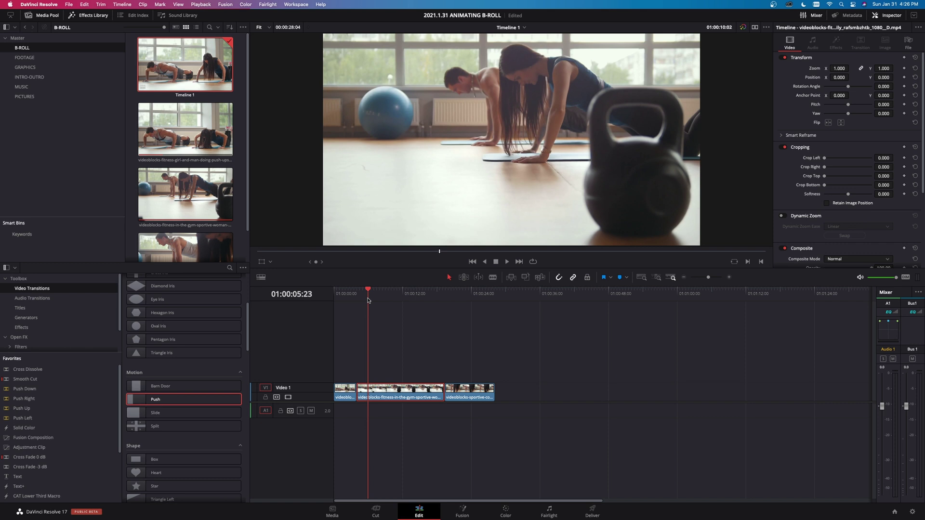
left_click_drag(359, 302, 375, 303)
key("ctrl+shift+bracketright")
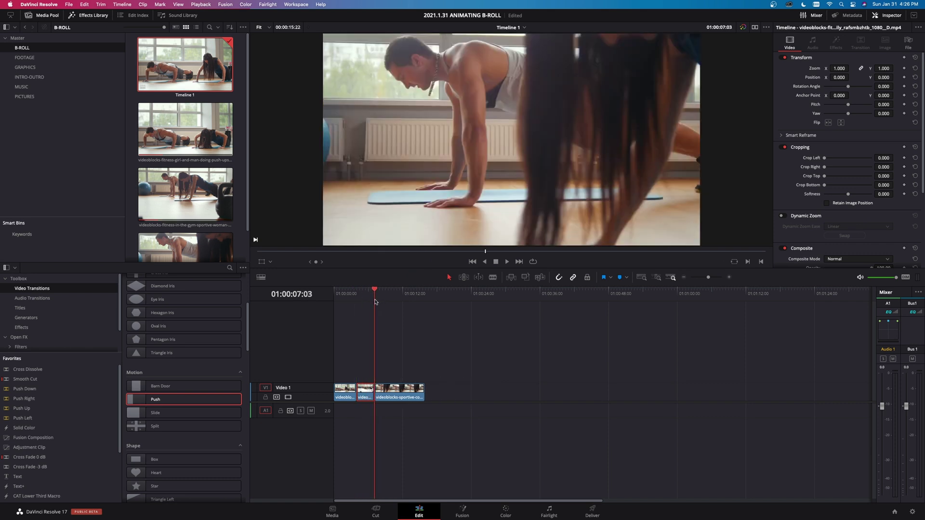
left_click_drag(382, 295, 337, 294)
key("ctrl+shift+bracketright")
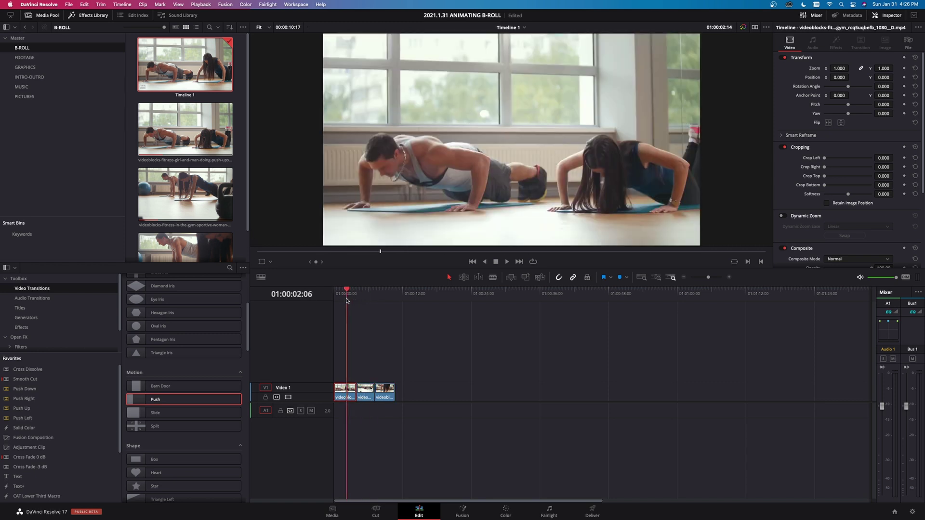
key("space")
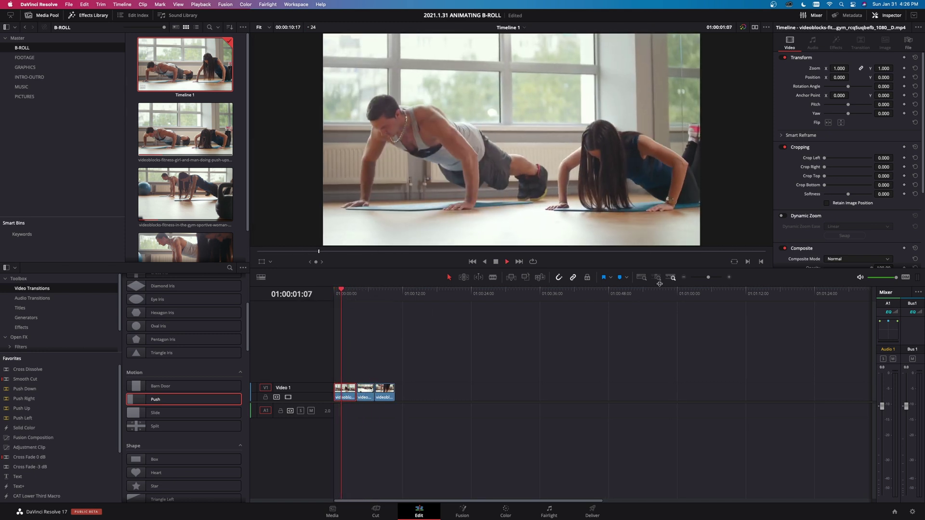
left_click_drag(709, 279, 713, 278)
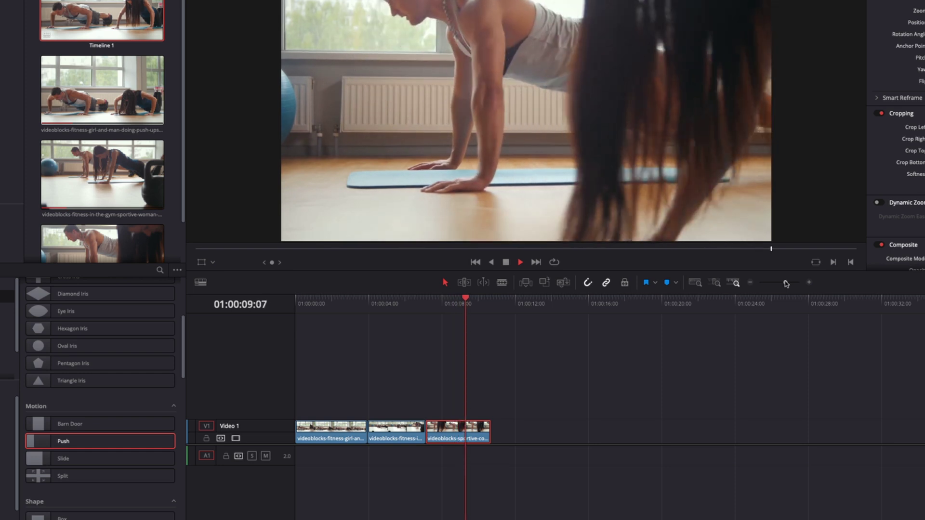
key("space")
left_click_drag(479, 308, 342, 306)
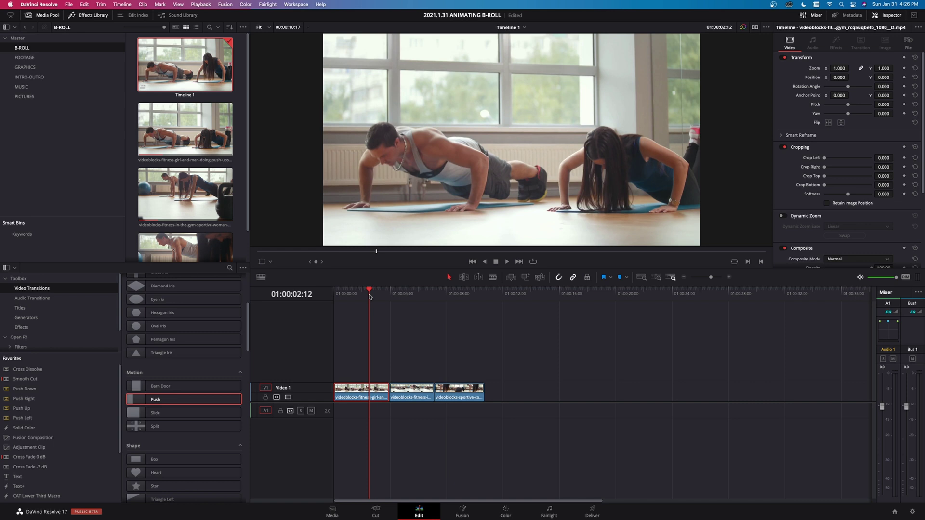
scroll(184, 337, "up", 10)
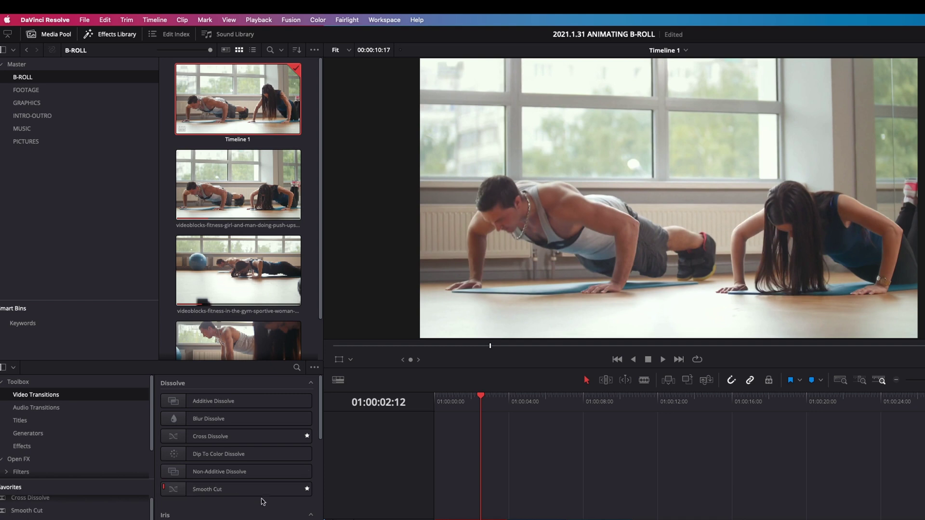
scroll(264, 501, "down", 8)
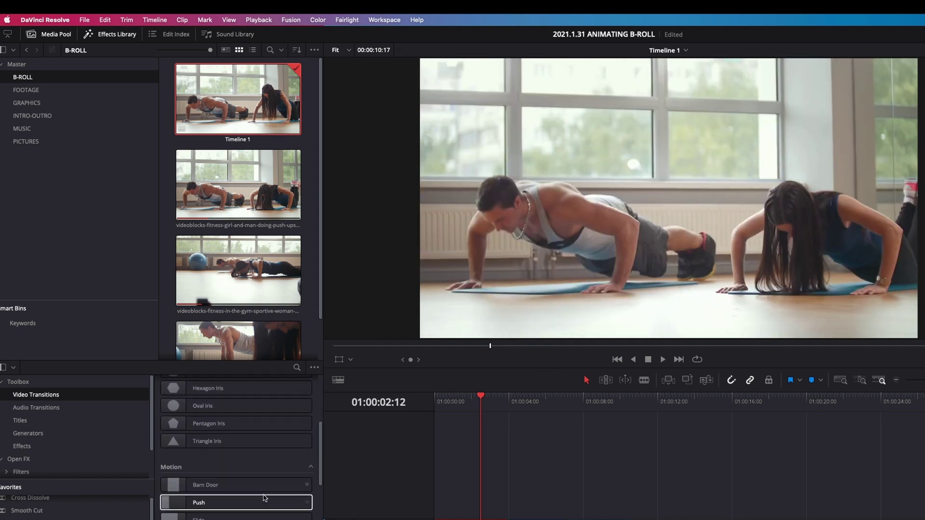
scroll(264, 499, "down", 3)
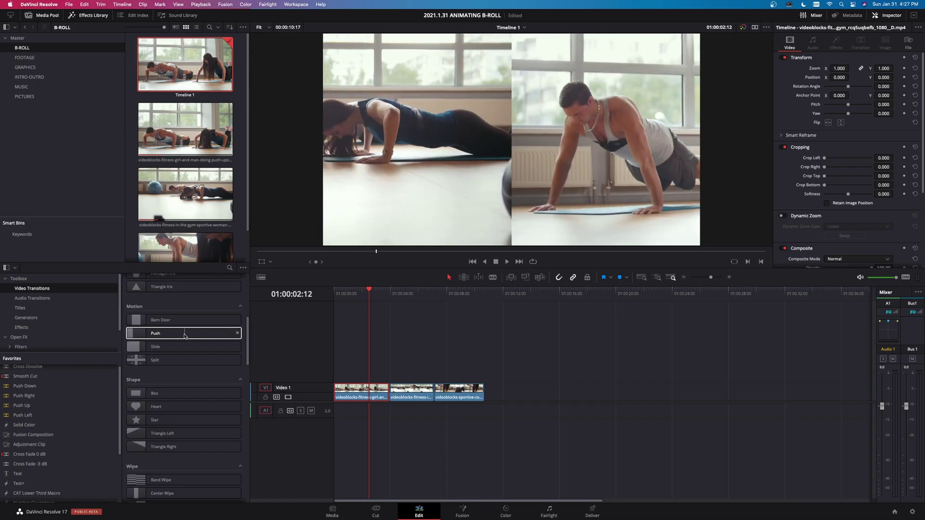
- Drop the Motion > Push transition onto the cut between clips 1 and 2
left_click_drag(239, 457, 281, 472)
left_click_drag(218, 347, 392, 394)
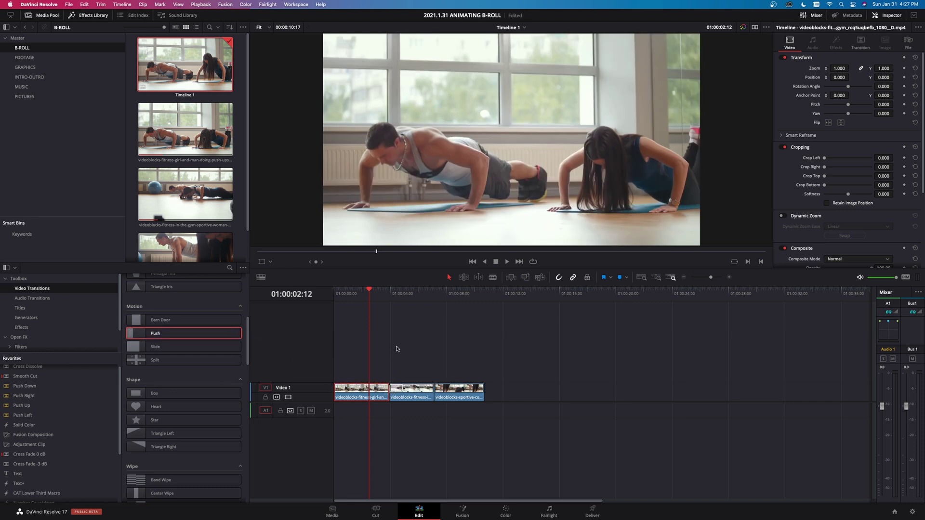
left_click(384, 295)
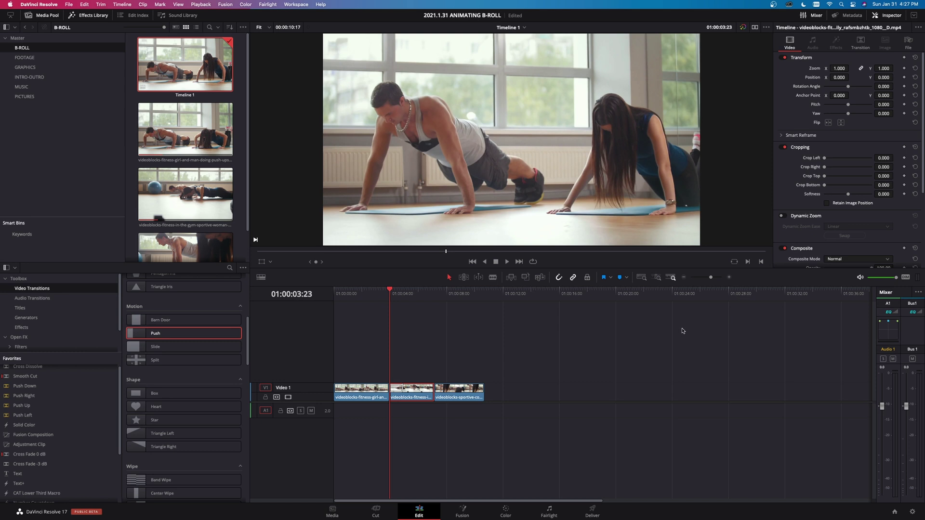
left_click_drag(710, 277, 715, 277)
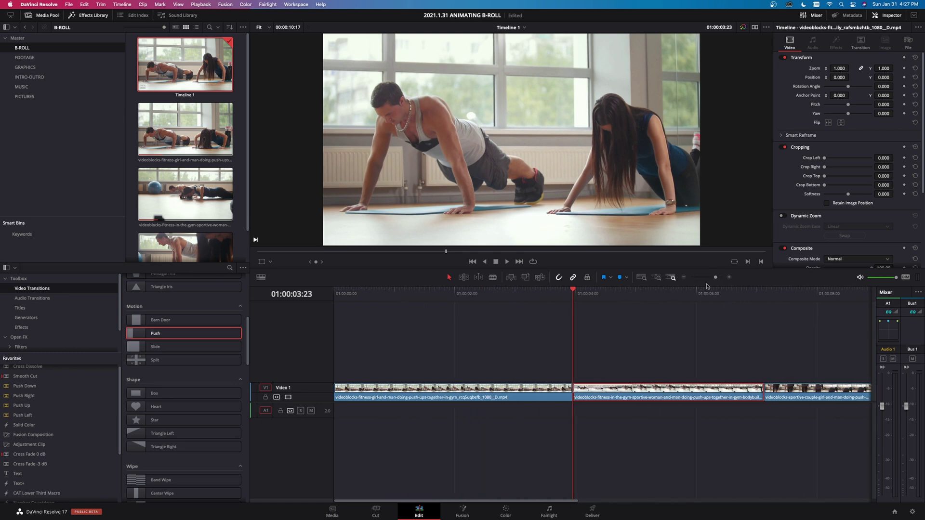
- Play back the Push transition from within the first clip to review it
left_click_drag(578, 294, 390, 295)
key("space")
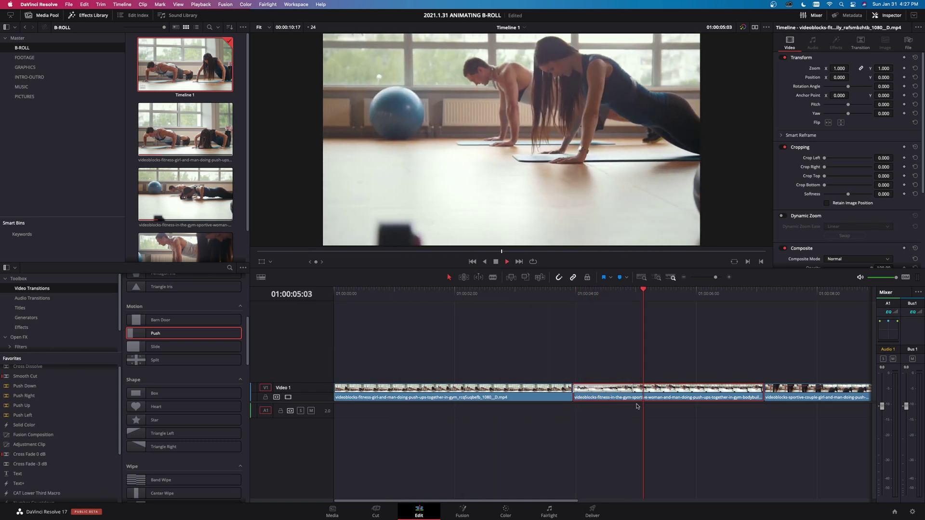
left_click(419, 294)
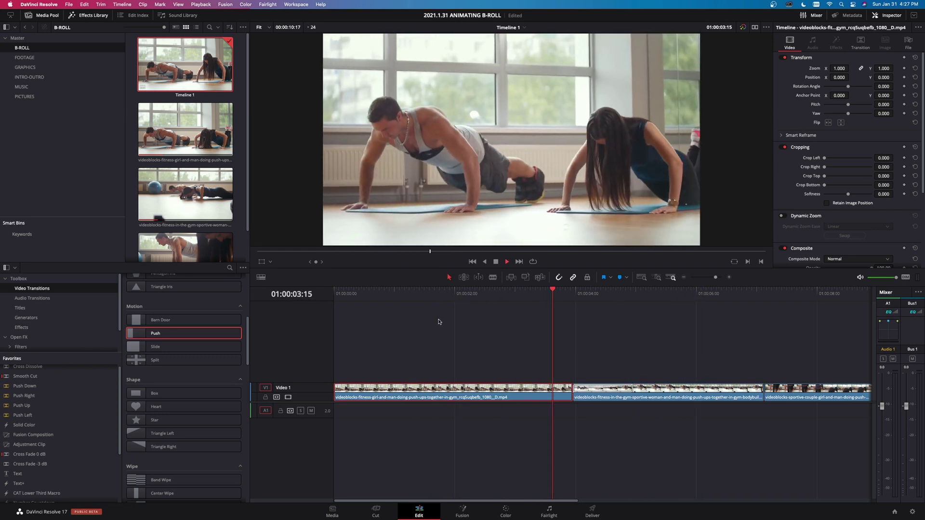
key("space")
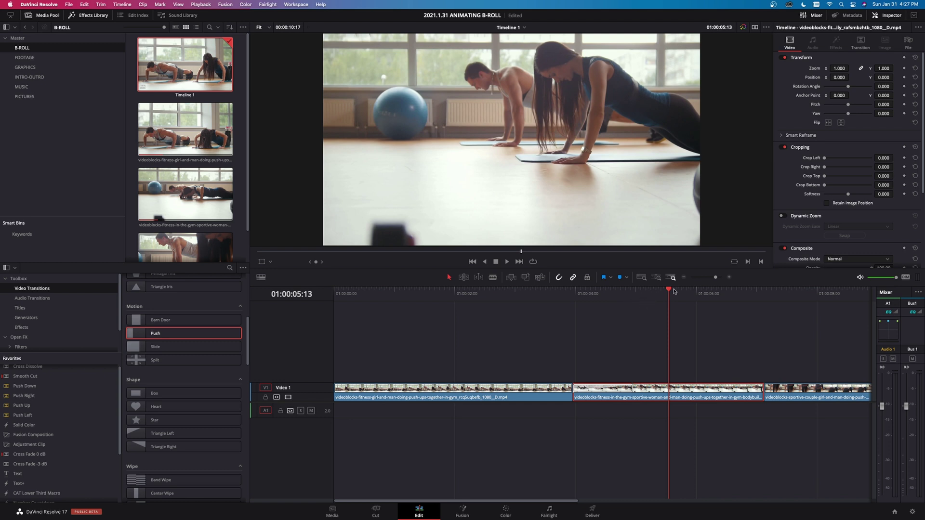
- Set the first Push transition's Ease to In & Out in the Inspector
left_click(606, 294)
left_click(604, 388)
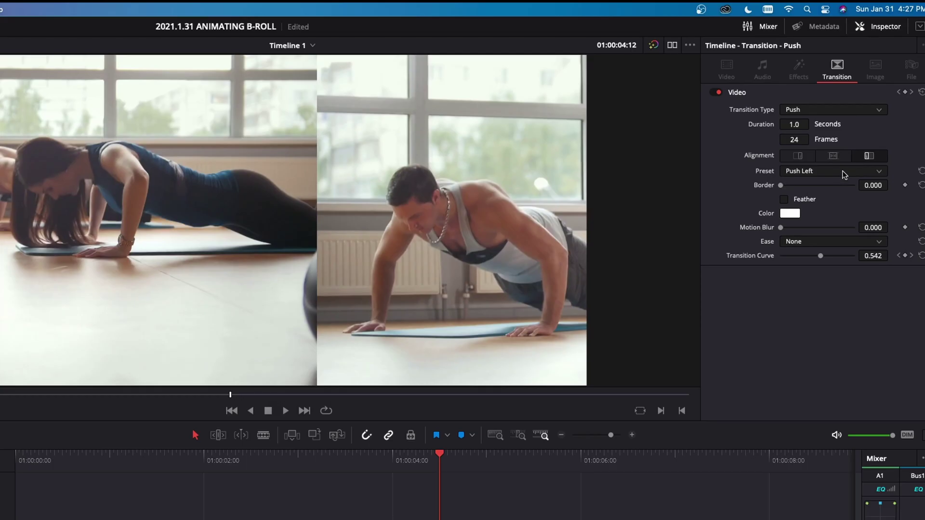
left_click(880, 244)
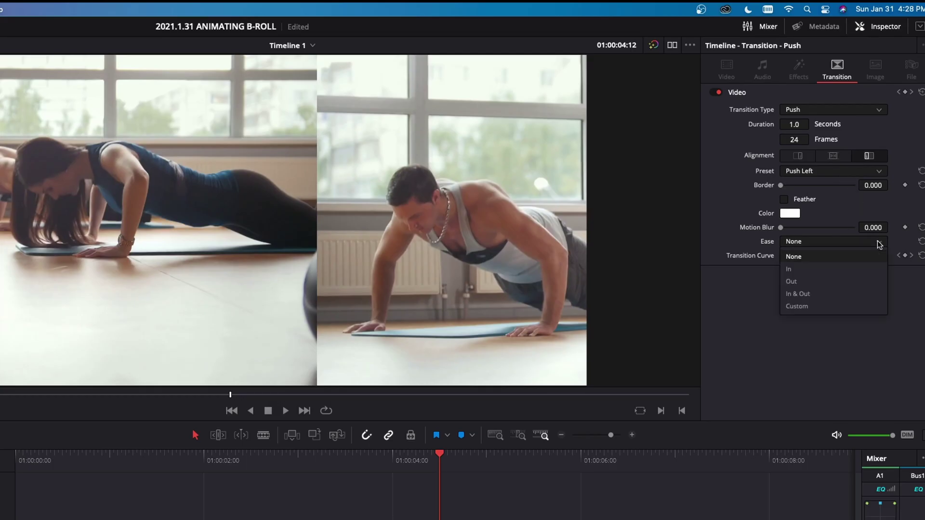
left_click(829, 294)
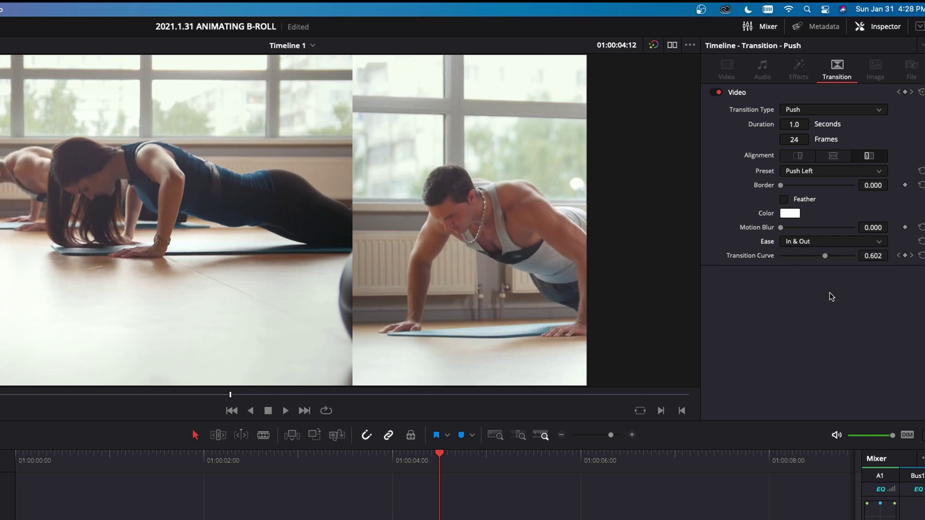
- Replay the eased transition with J, K and L to preview the easing
key("j")
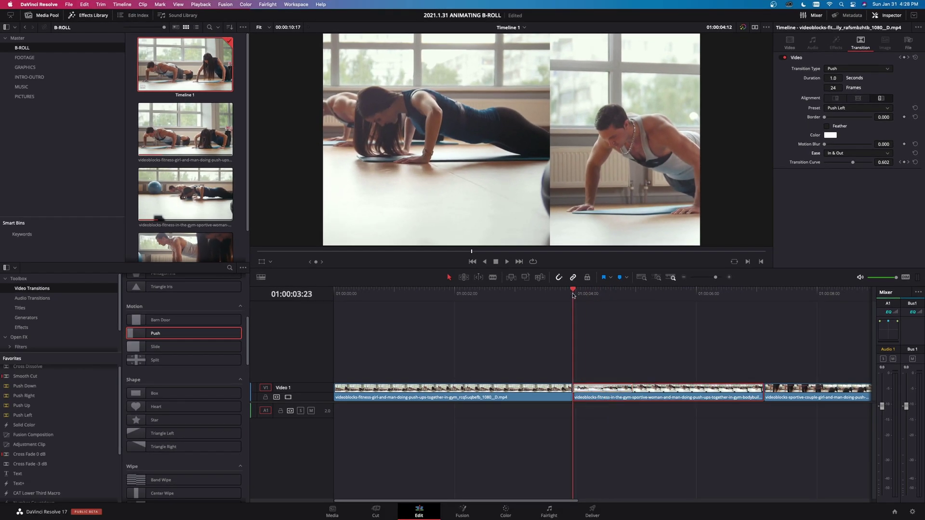
key("k")
key("l")
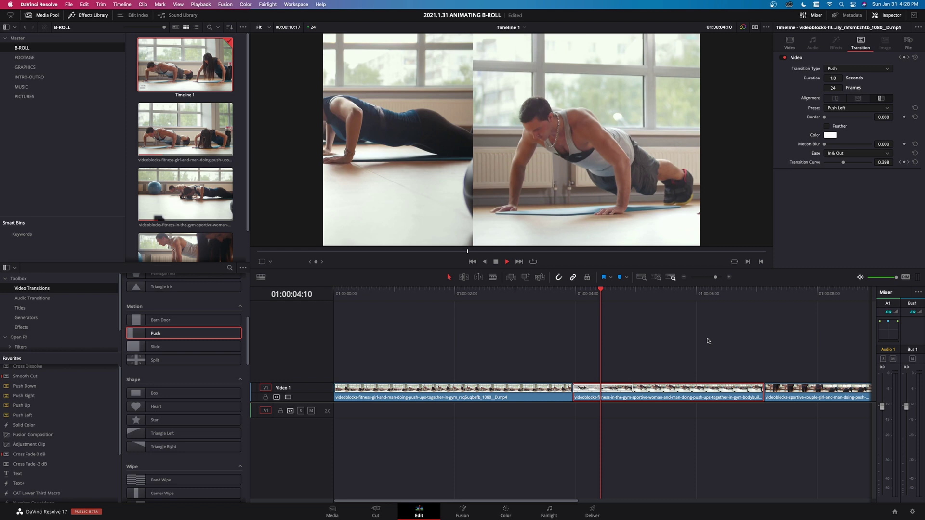
key("k")
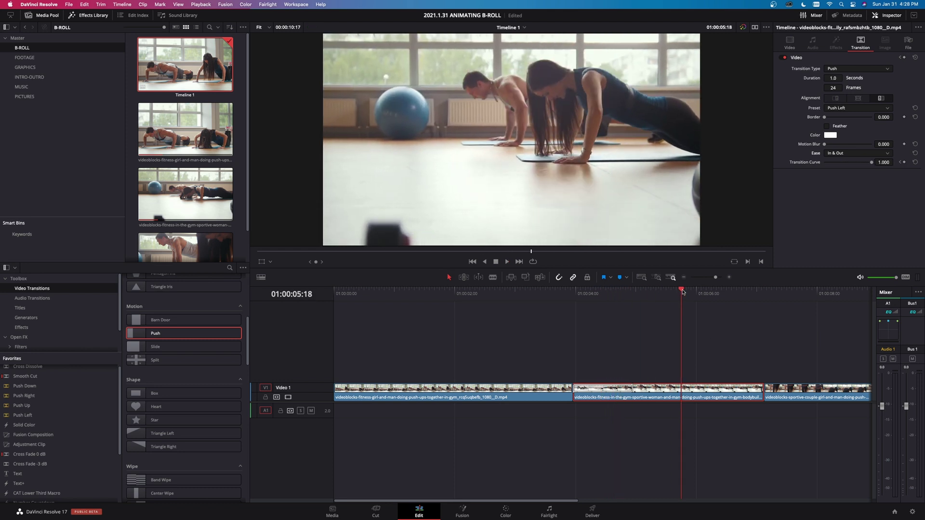
key("j")
key("j")
key("l")
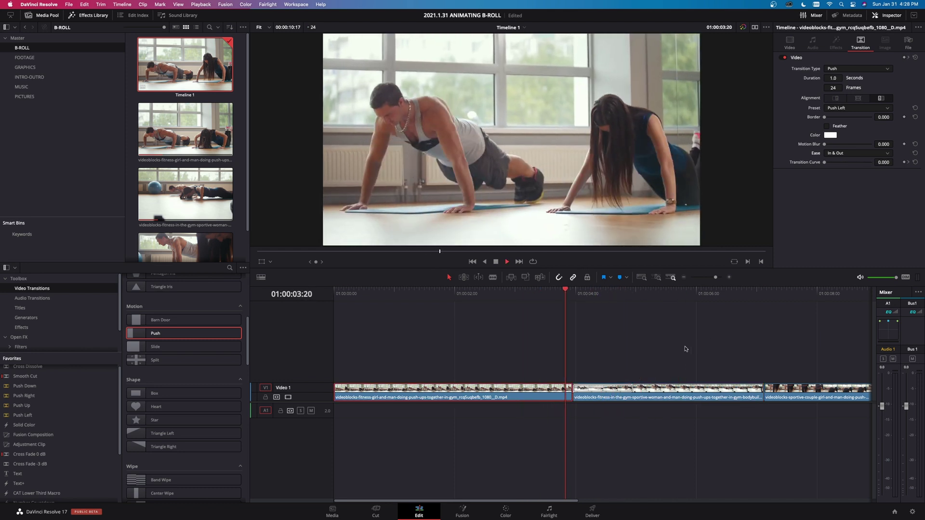
- Select the first Push transition and set its Motion Blur to about 0.122
key("k")
left_click(620, 293)
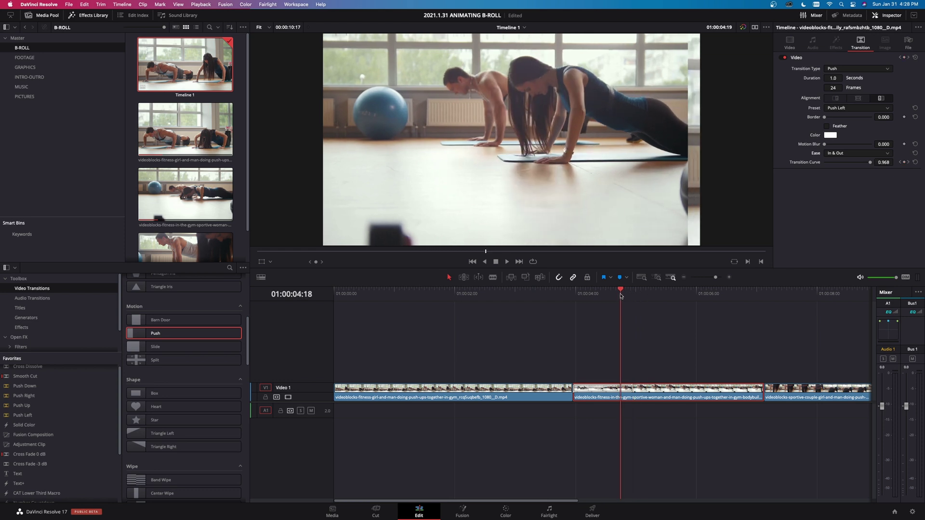
left_click_drag(621, 295, 598, 296)
left_click(621, 392)
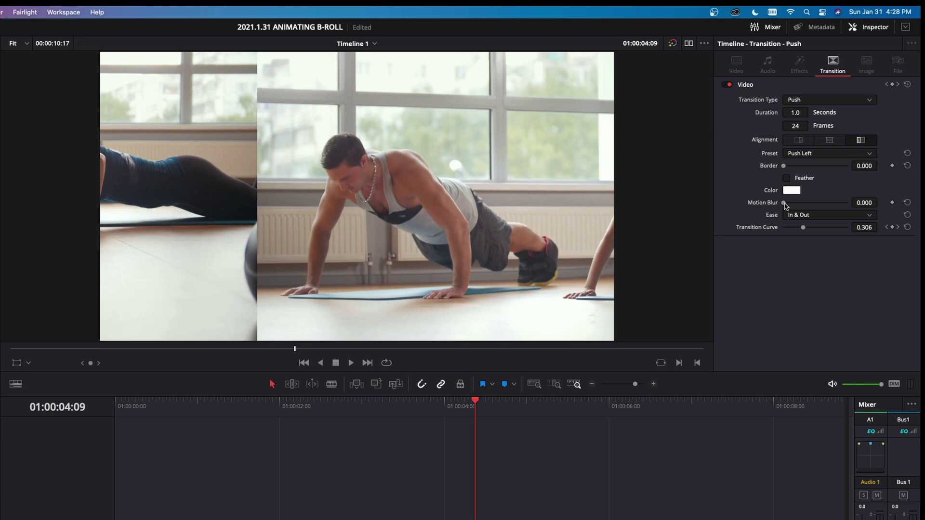
left_click_drag(825, 144, 843, 147)
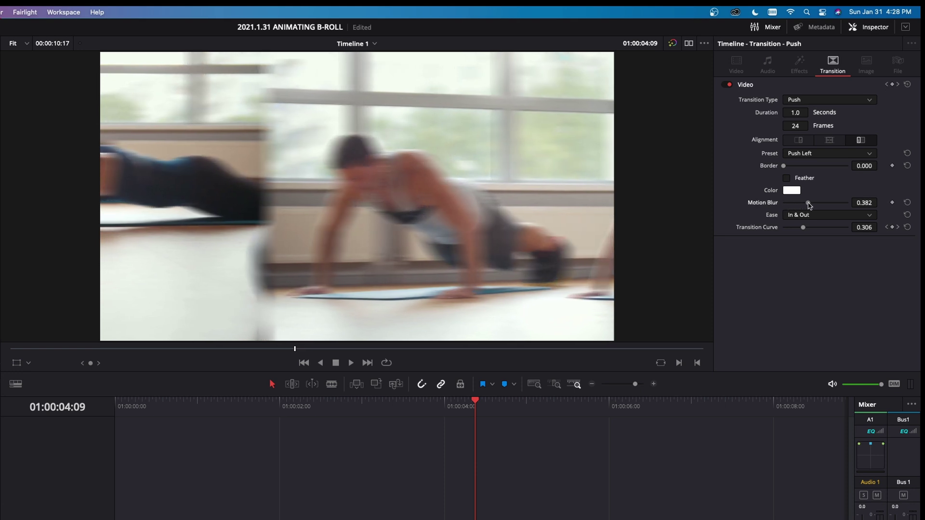
mouse_move(810, 205)
left_mouse_down()
mouse_move(791, 207)
mouse_move(859, 207)
mouse_move(777, 210)
mouse_move(793, 208)
left_mouse_up()
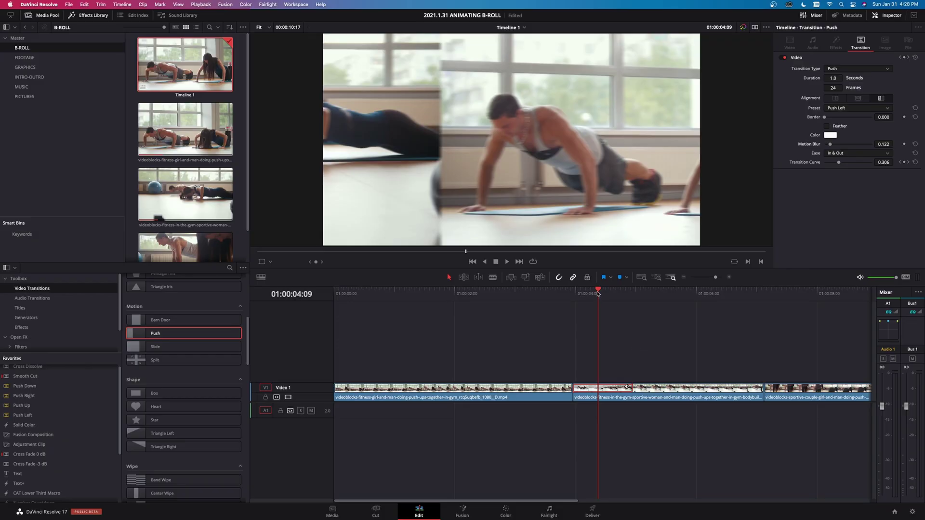
left_click_drag(598, 294, 525, 294)
key("space")
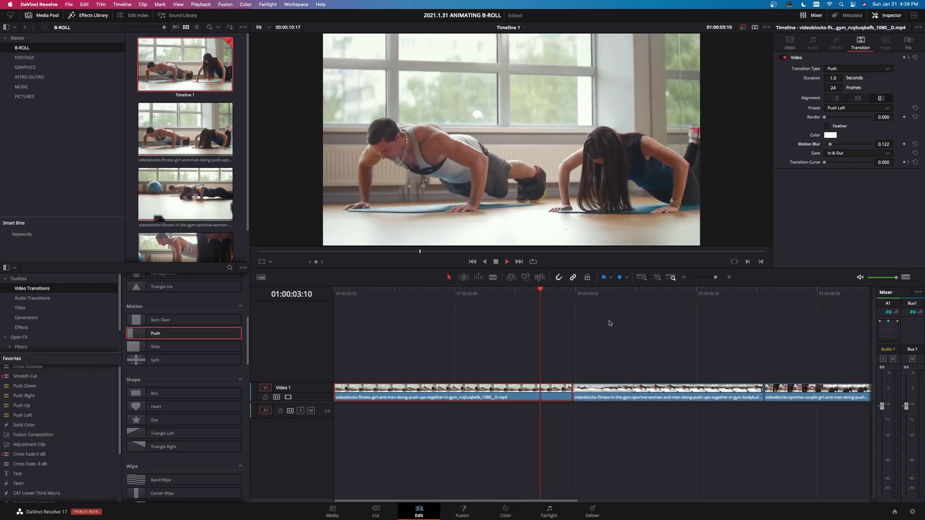
key("space")
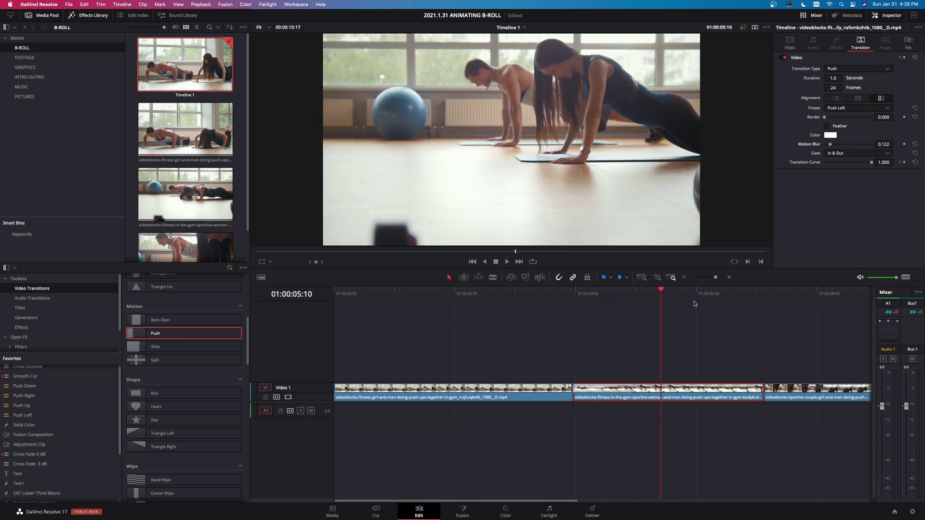
left_click_drag(668, 294, 599, 306)
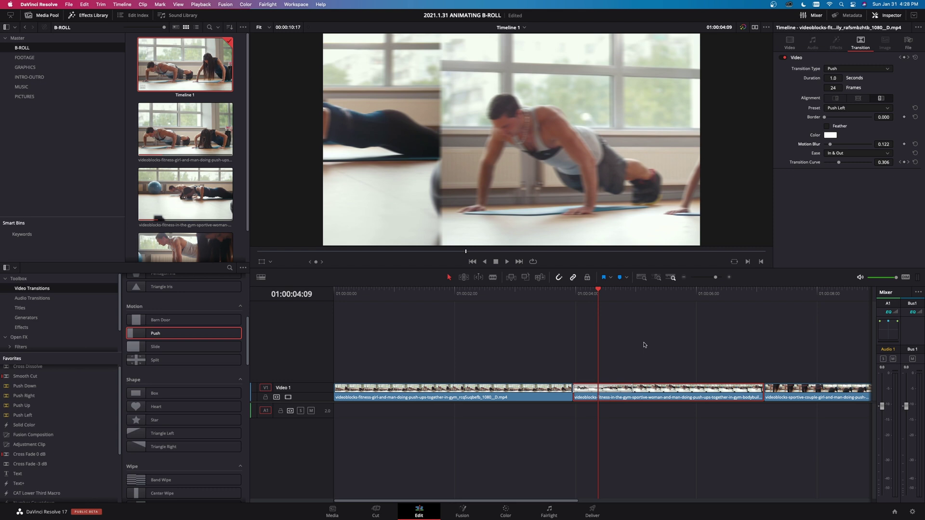
left_click(617, 389)
key("/")
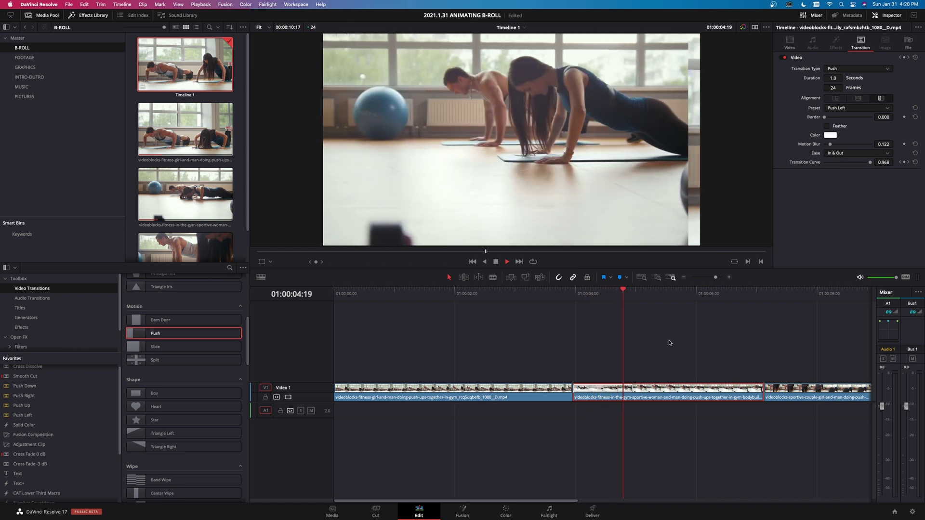
key("space")
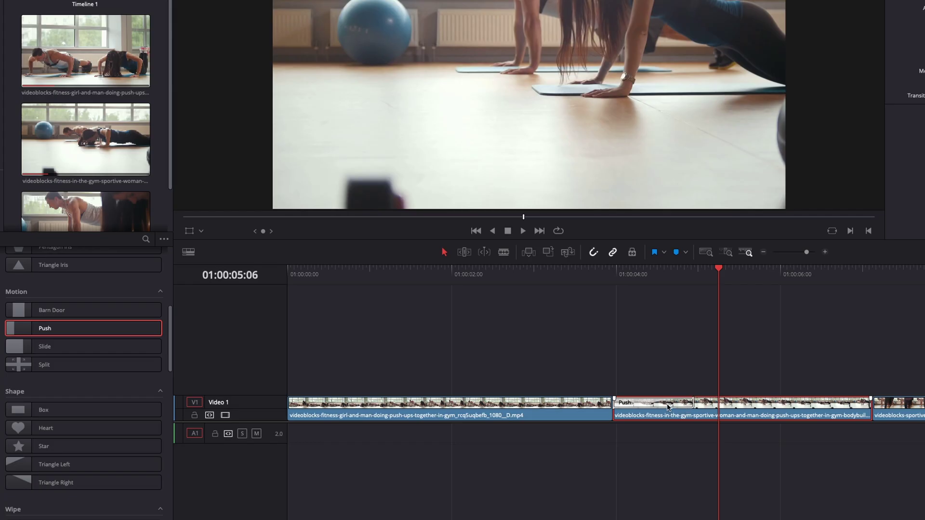
- Save the eased, blurred Push transition via Create Transition Preset as 'Push Left 2'
right_click(668, 407)
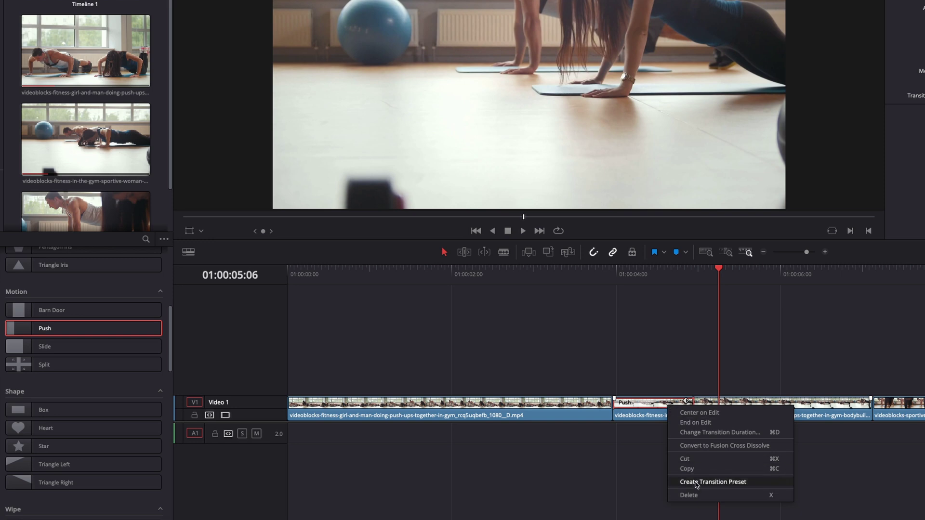
left_click(697, 482)
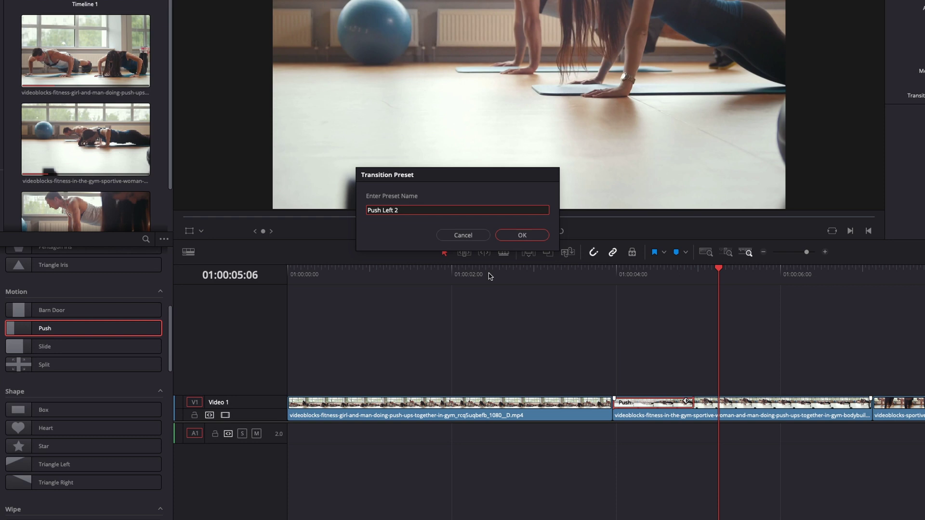
left_click(527, 236)
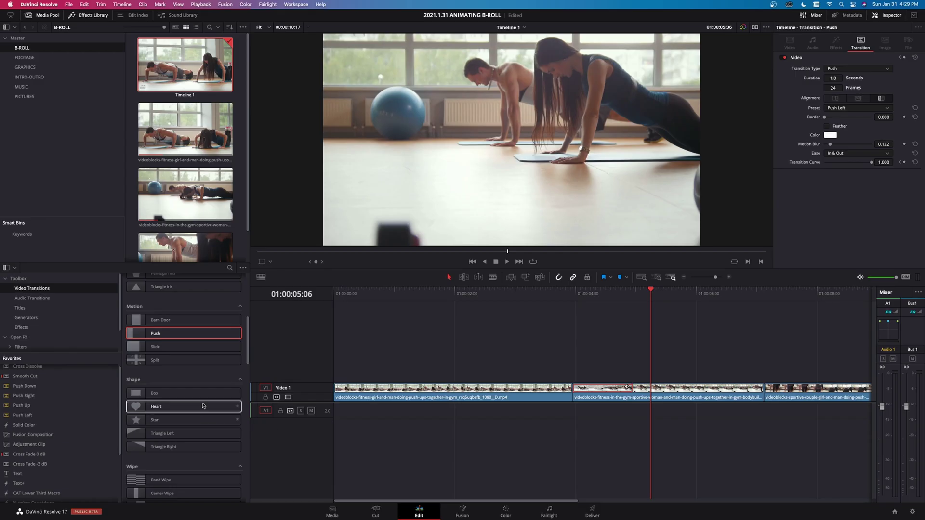
- Drag the Push Left 2 user preset onto the V1 cut before clip 3
scroll(112, 414, "down", 10)
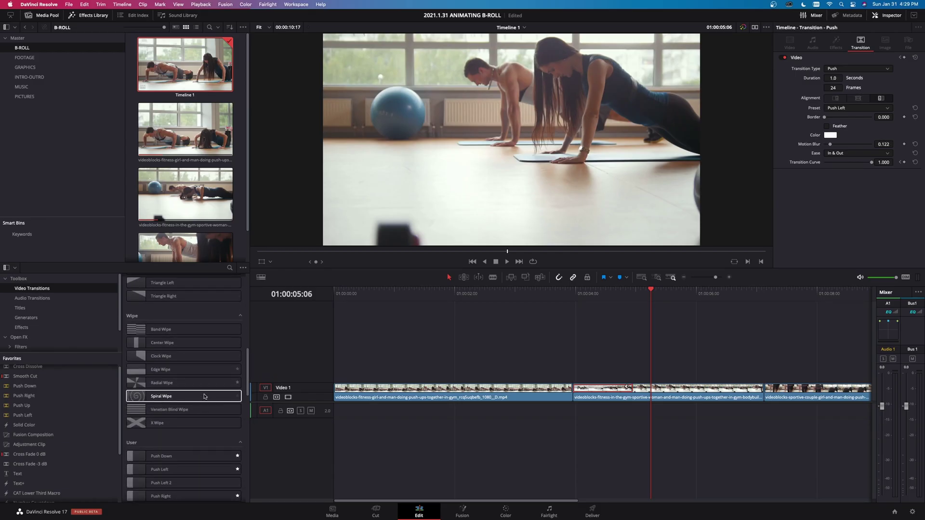
scroll(204, 396, "down", 2)
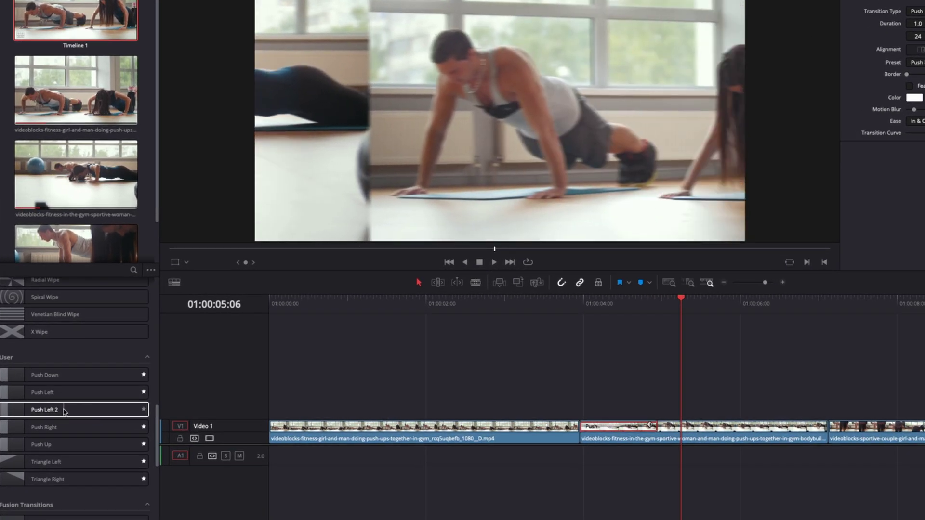
left_click_drag(64, 411, 841, 427)
left_click_drag(795, 306, 814, 297)
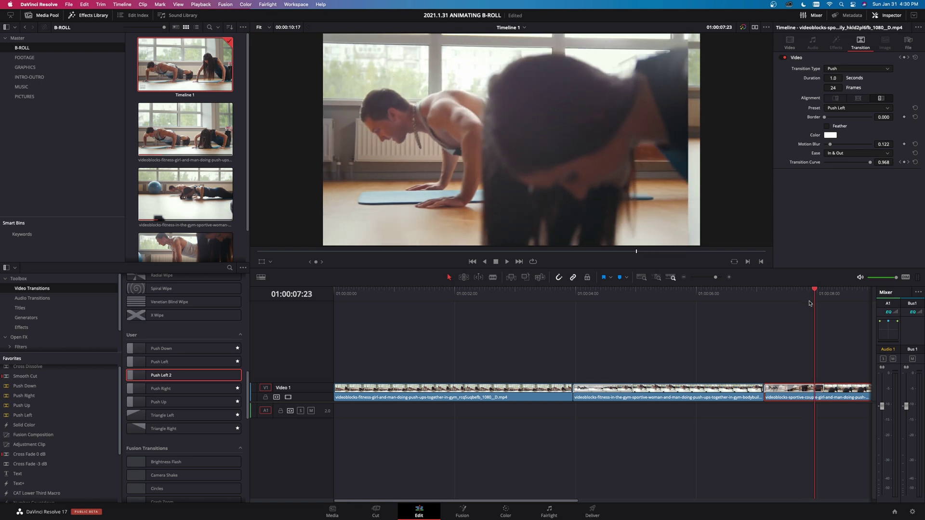
- Change the second-cut transition's Preset to Push Up and scrub through it to check
left_click(791, 390)
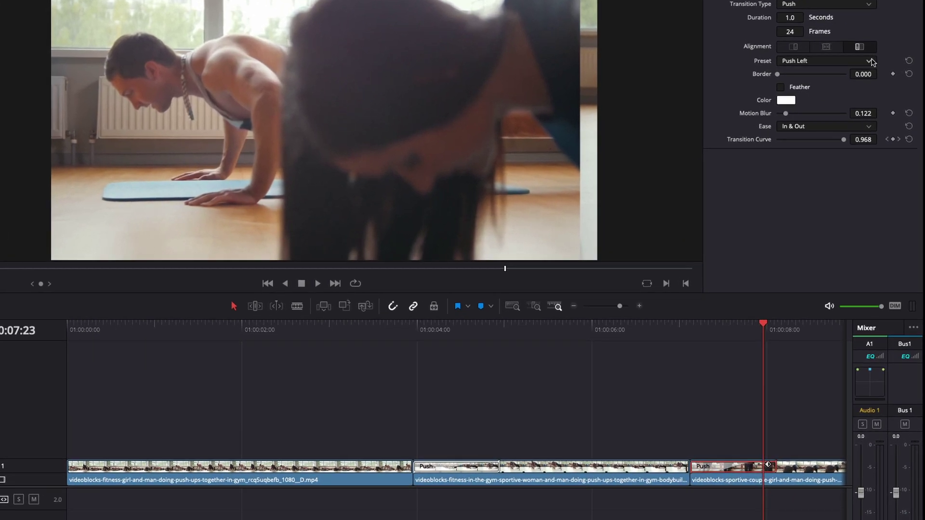
left_click(870, 61)
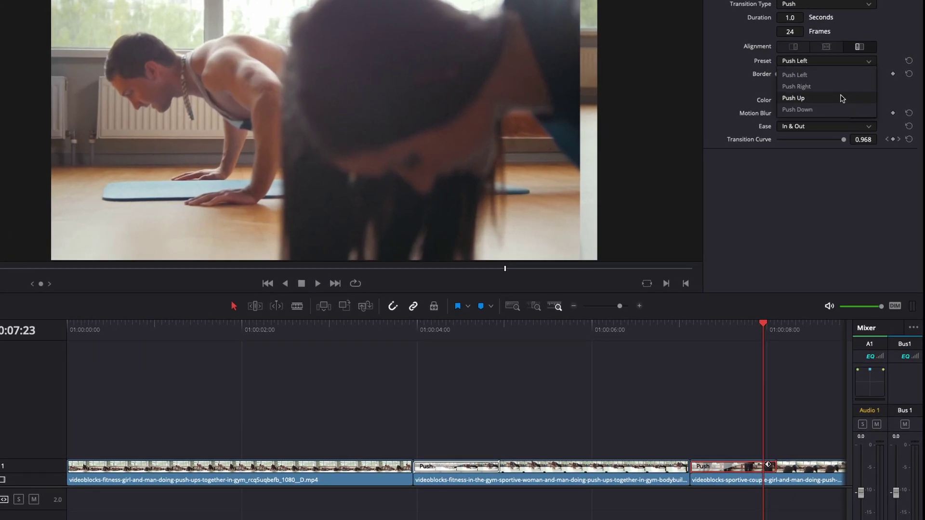
left_click(842, 98)
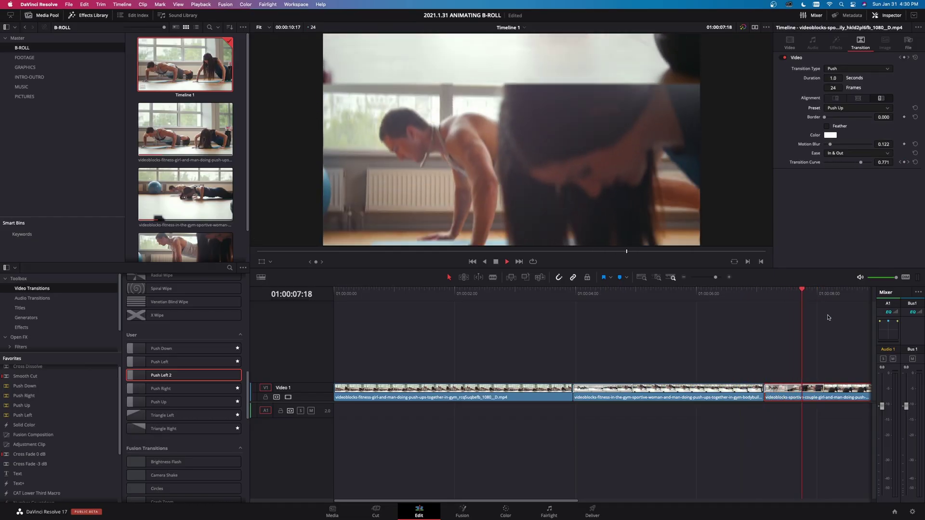
left_click(715, 295)
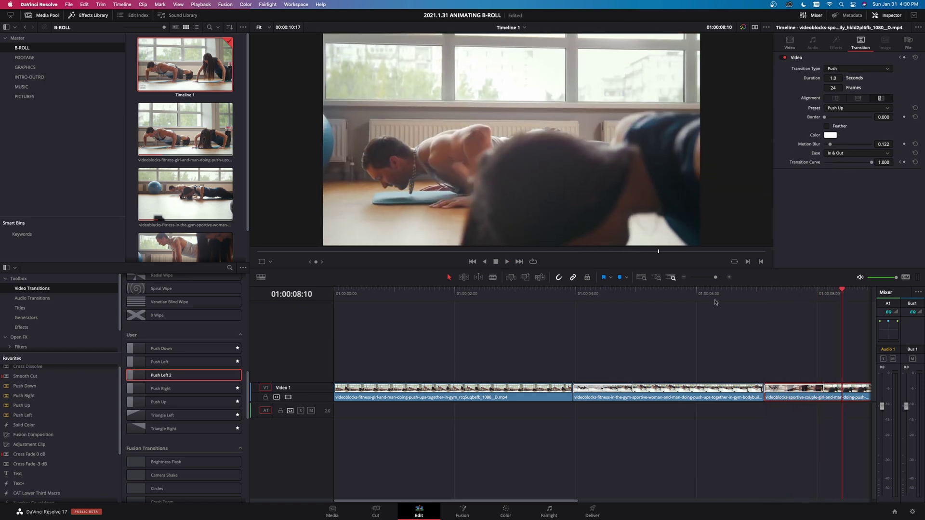
left_click_drag(842, 289, 802, 294)
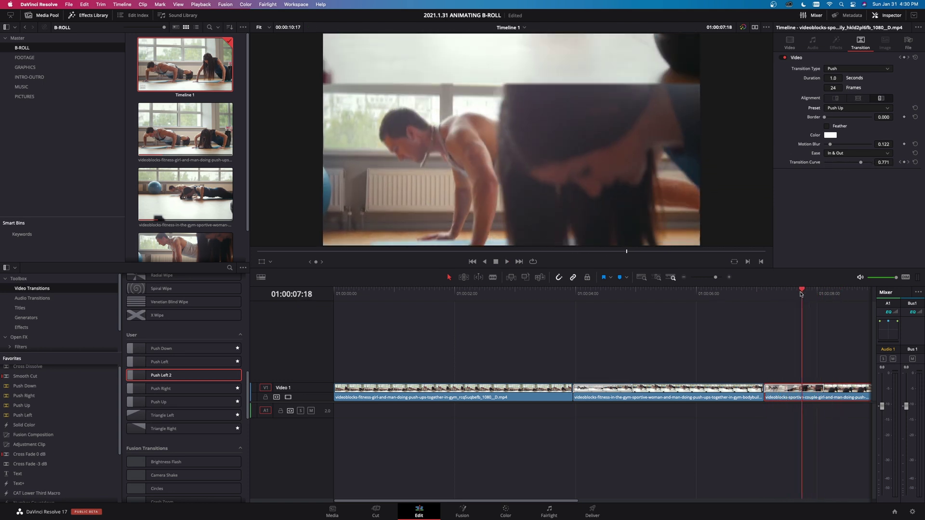
left_click(793, 390)
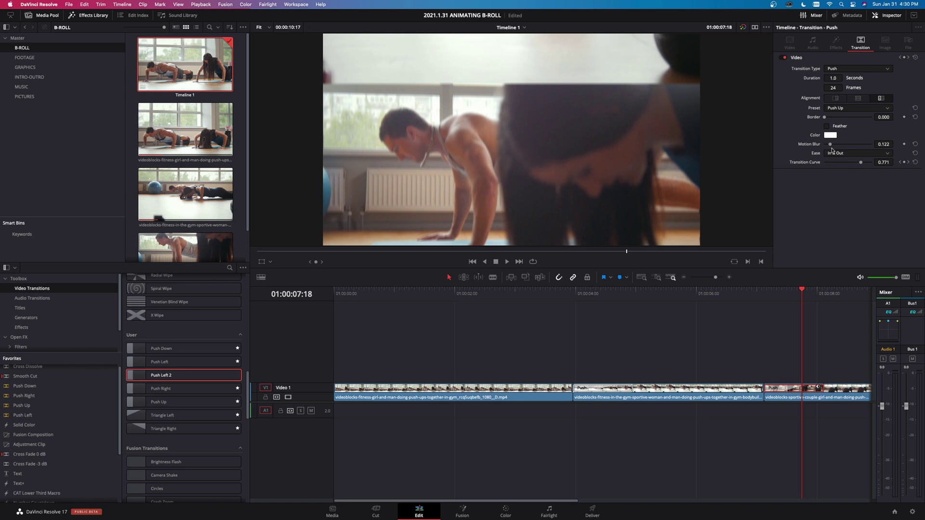
- Save the Push Up transition via Create Transition Preset as 'Push Up 2'
right_click(786, 392)
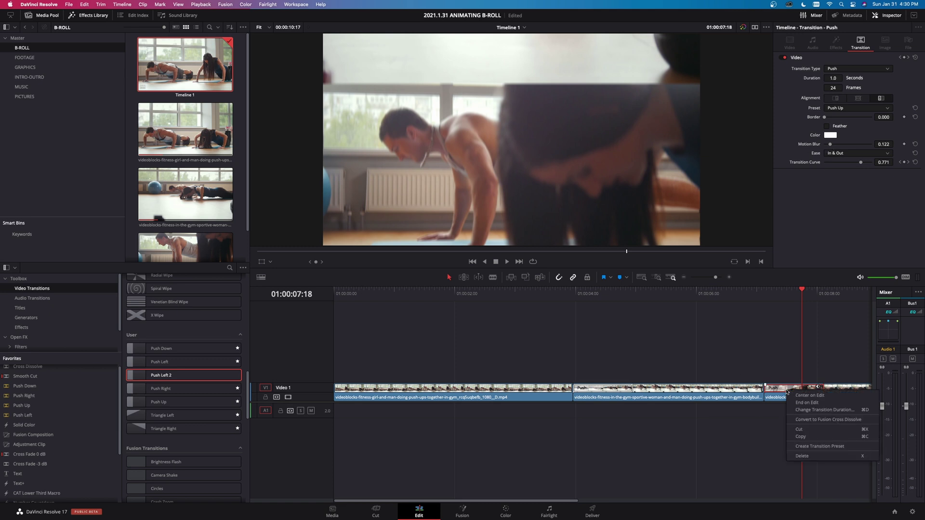
left_click(804, 447)
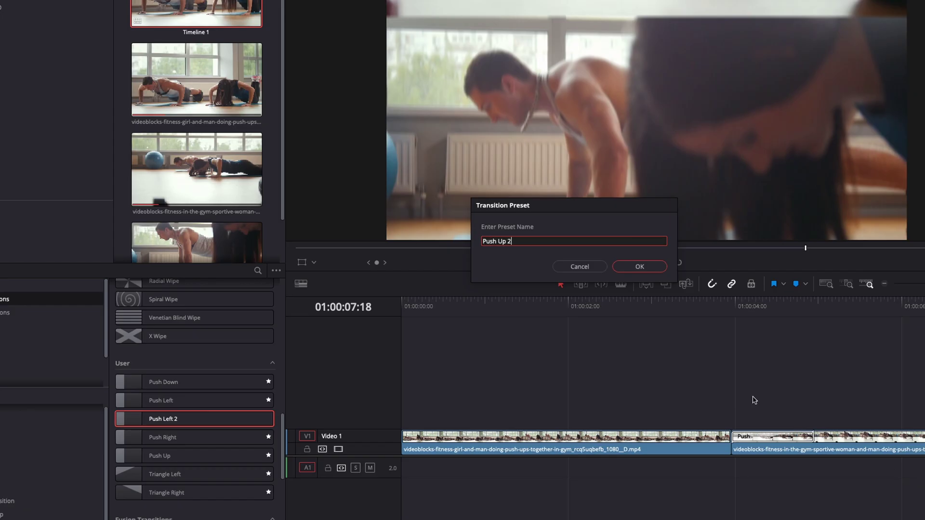
left_click(656, 274)
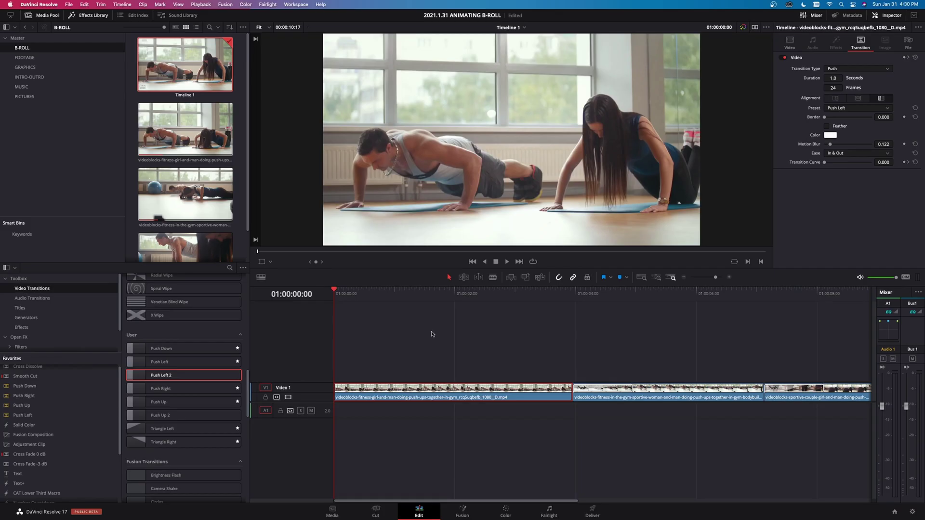
key("space")
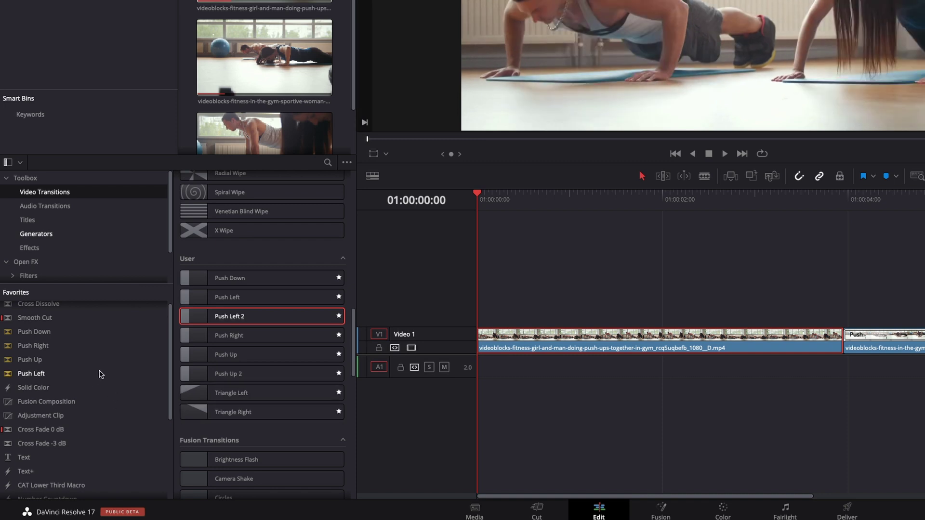
- Scroll the Favorites list to confirm Push Left 2 and Push Up 2 appear there
scroll(101, 375, "up", 1)
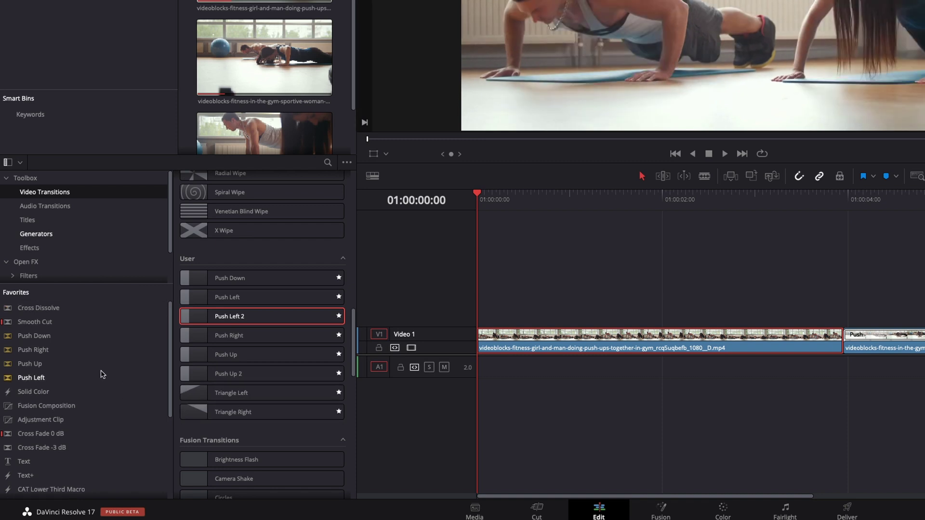
scroll(99, 374, "down", 10)
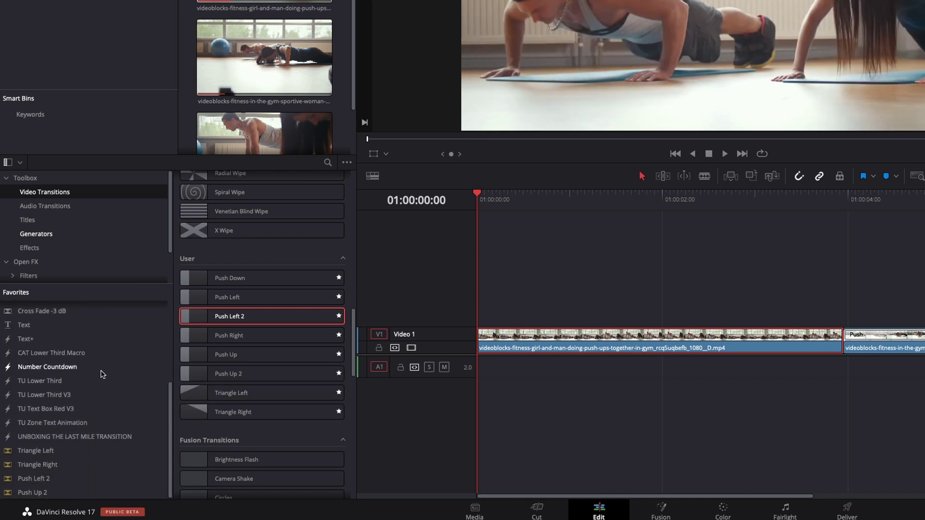